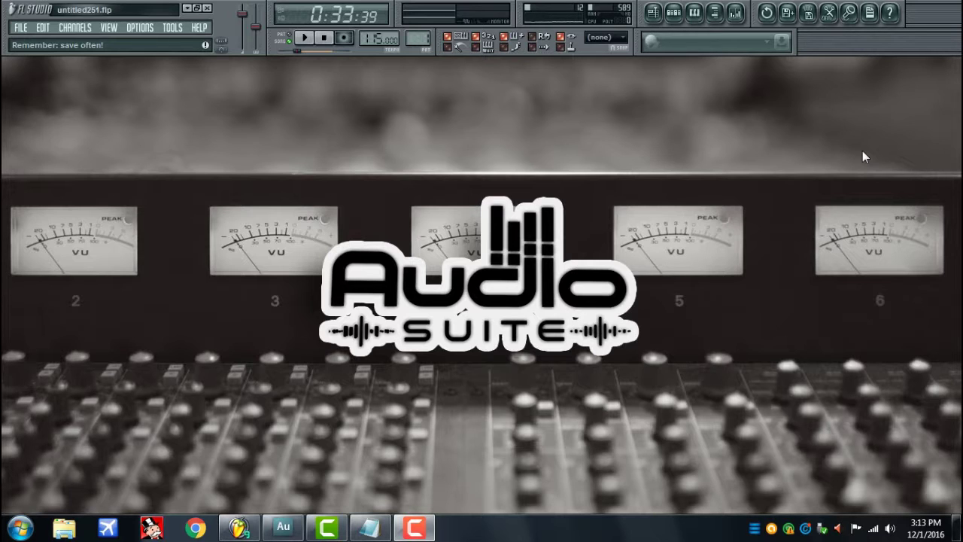
- Open the Mixer on the Kik track, which has Fruity Parametric EQ 2 loaded
click(735, 12)
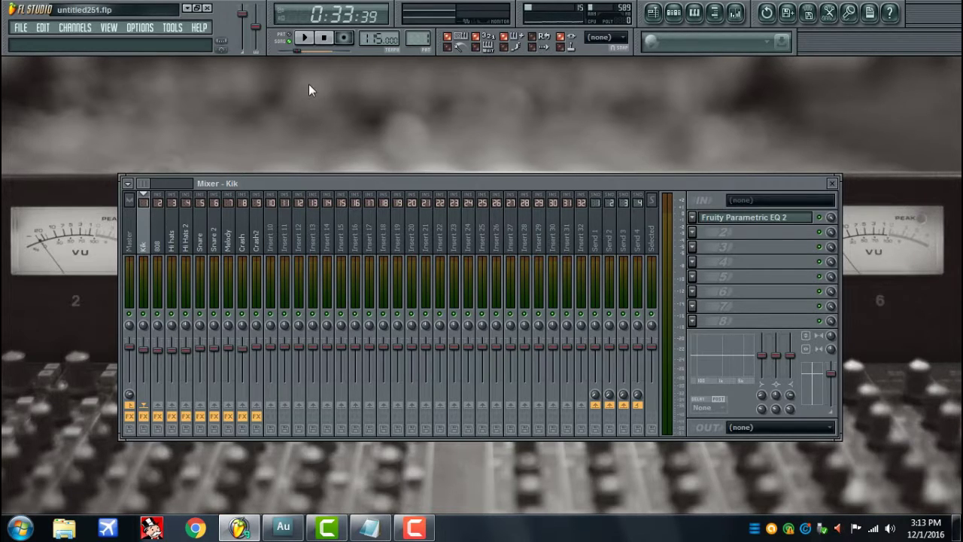
- Start the beat and go through the Snare, Cy, Main Melody, Crash, 808 2 and snare hits patterns
click(304, 37)
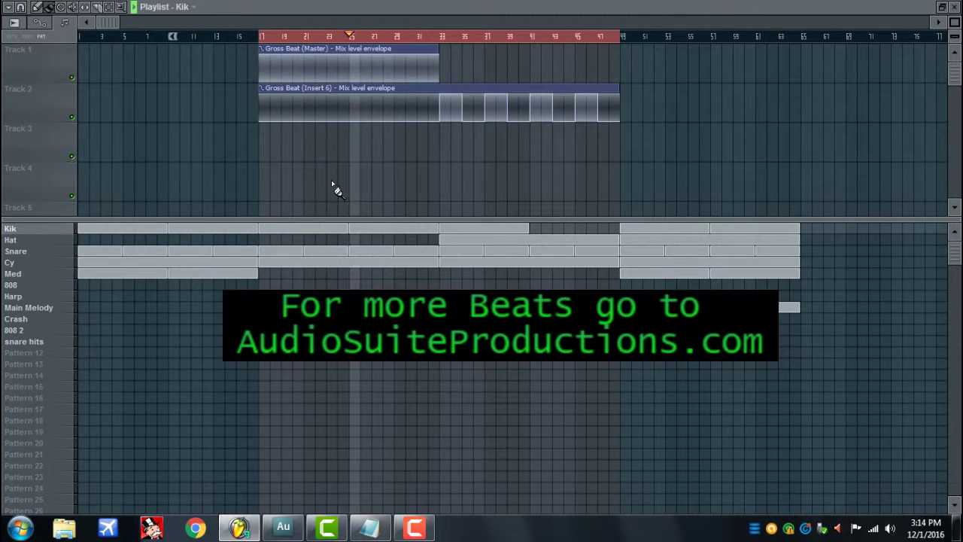
click(66, 253)
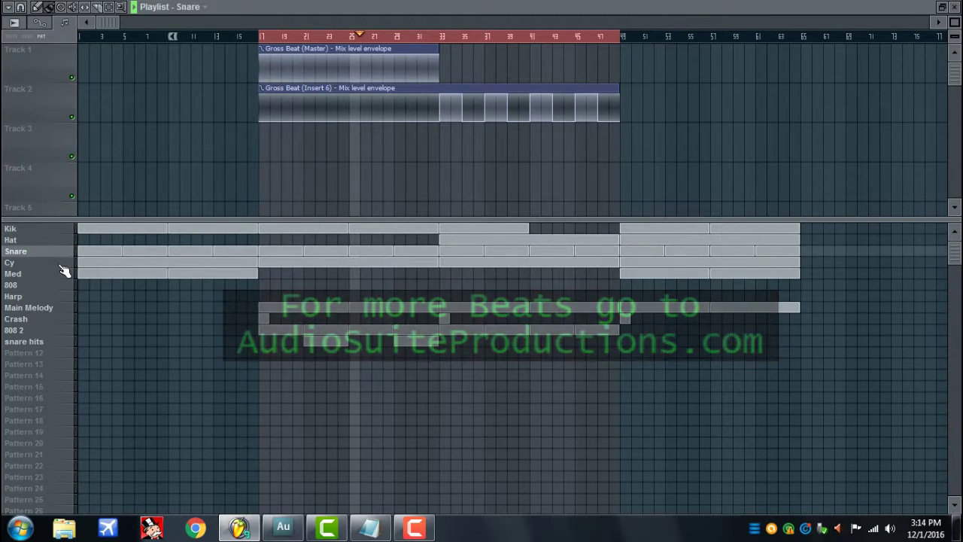
click(63, 265)
click(63, 308)
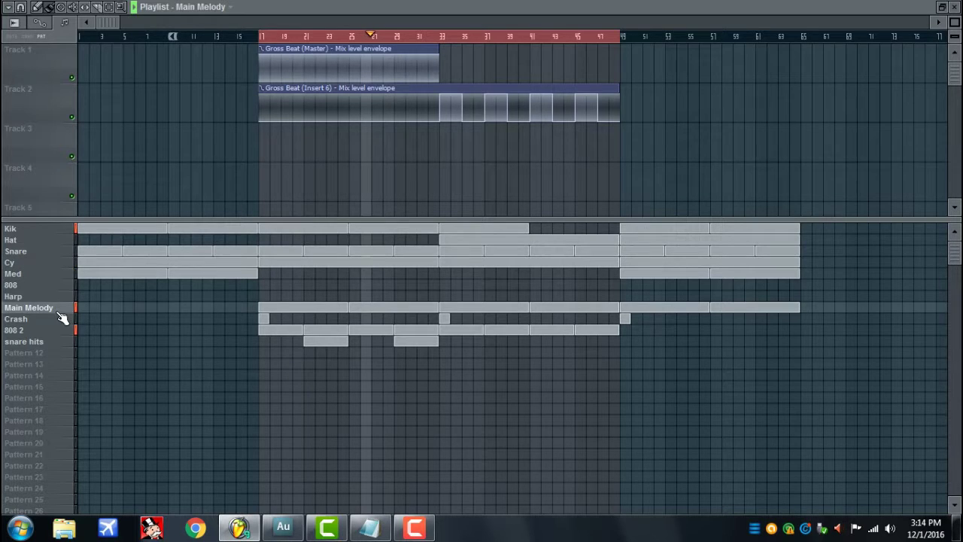
click(61, 320)
click(61, 330)
click(61, 342)
- Revisit the 808 2, Crash, Main Melody and Kik patterns, then return to the Mixer
click(61, 331)
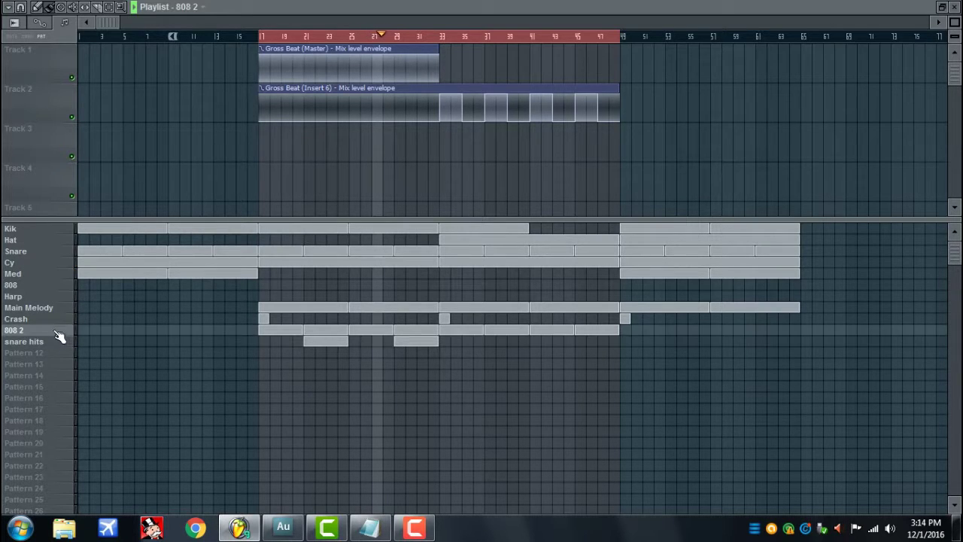
click(57, 319)
click(60, 310)
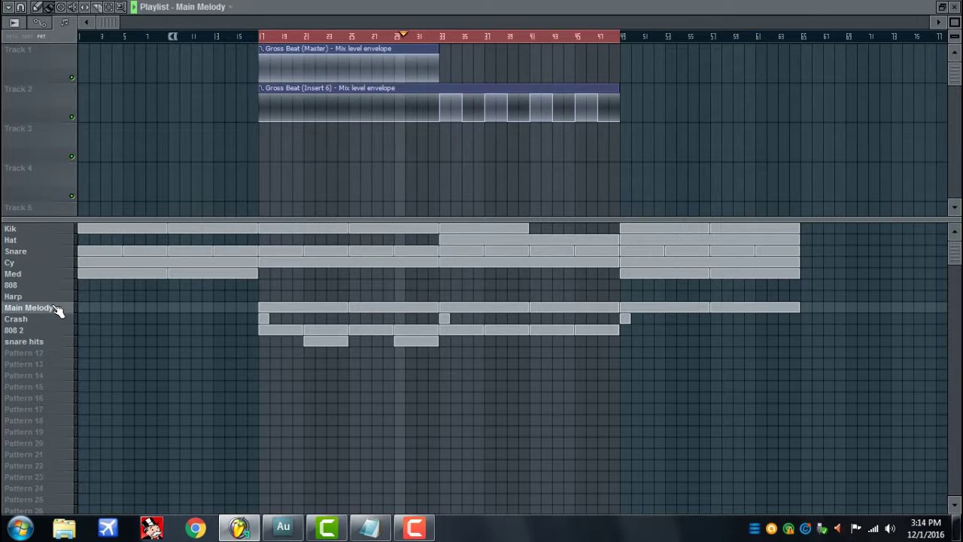
click(54, 231)
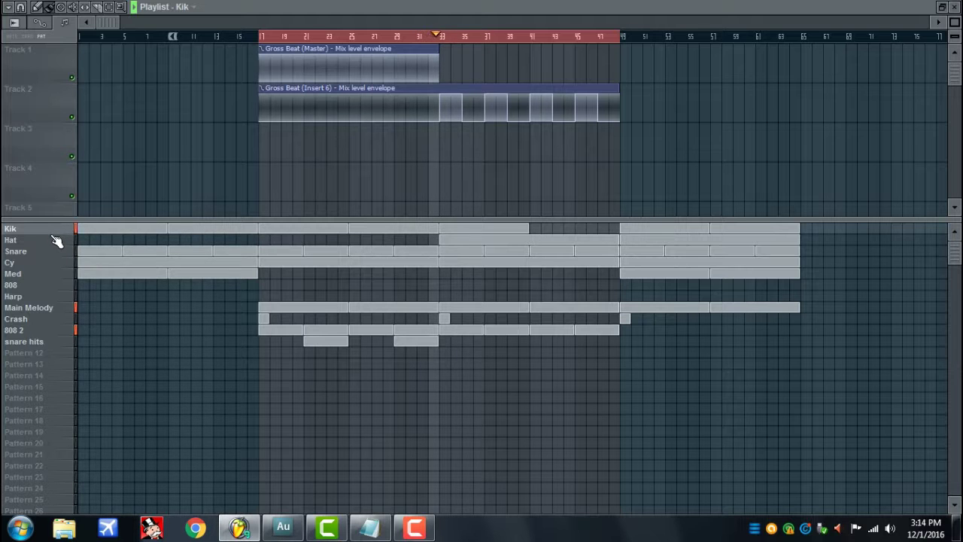
click(955, 8)
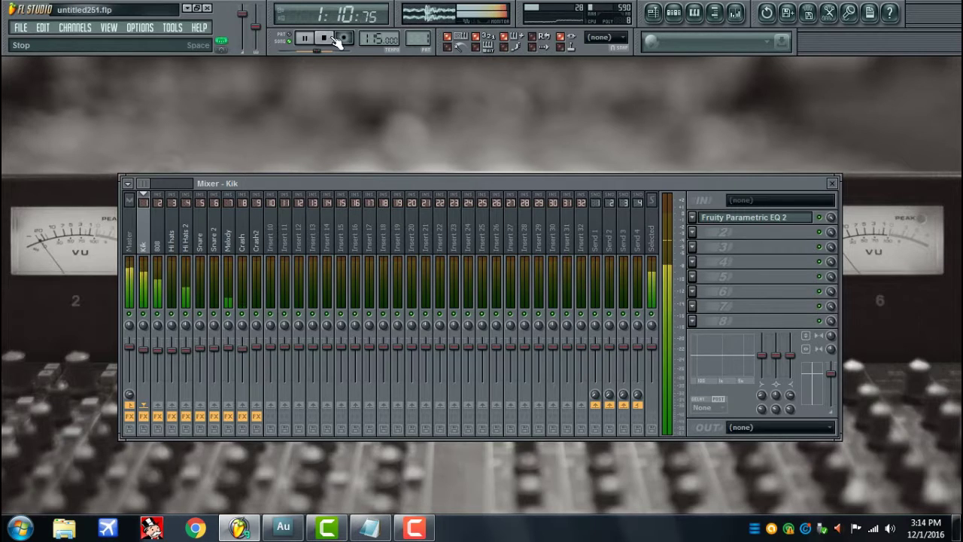
- Stop playback and toggle the Mixer and Channel Rack, leaving the Mixer showing
click(330, 38)
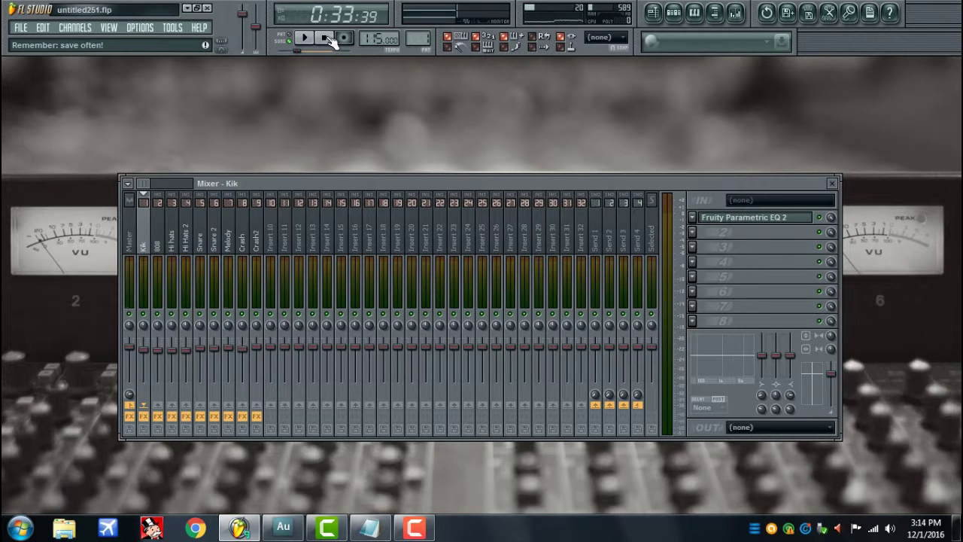
click(738, 13)
click(737, 14)
click(673, 15)
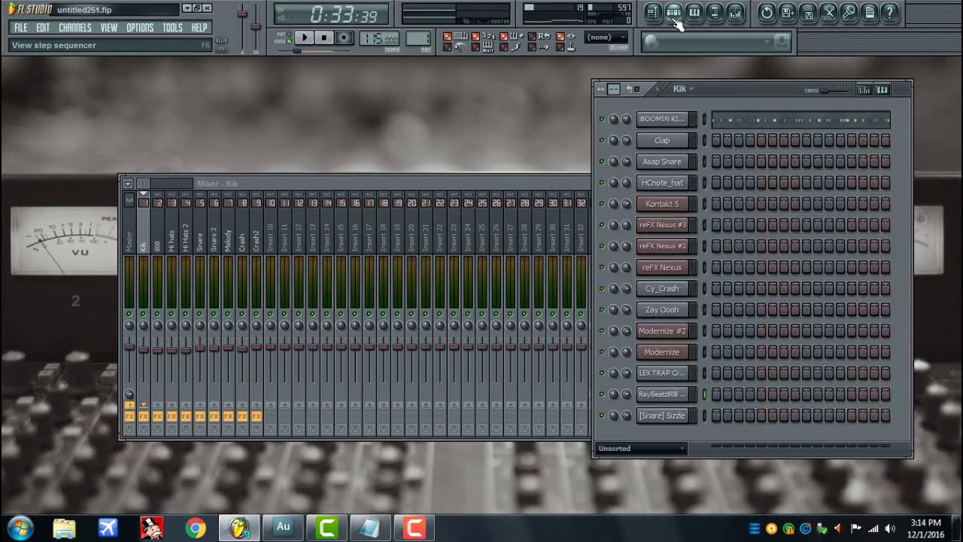
click(673, 15)
- Check the Med pattern in the Playlist, then return to the Mixer and nudge it right
click(654, 15)
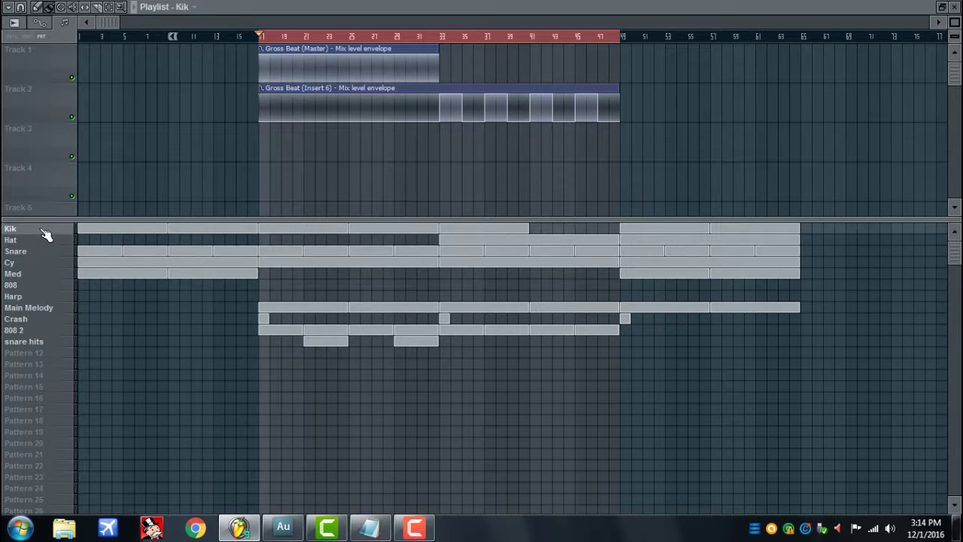
click(47, 273)
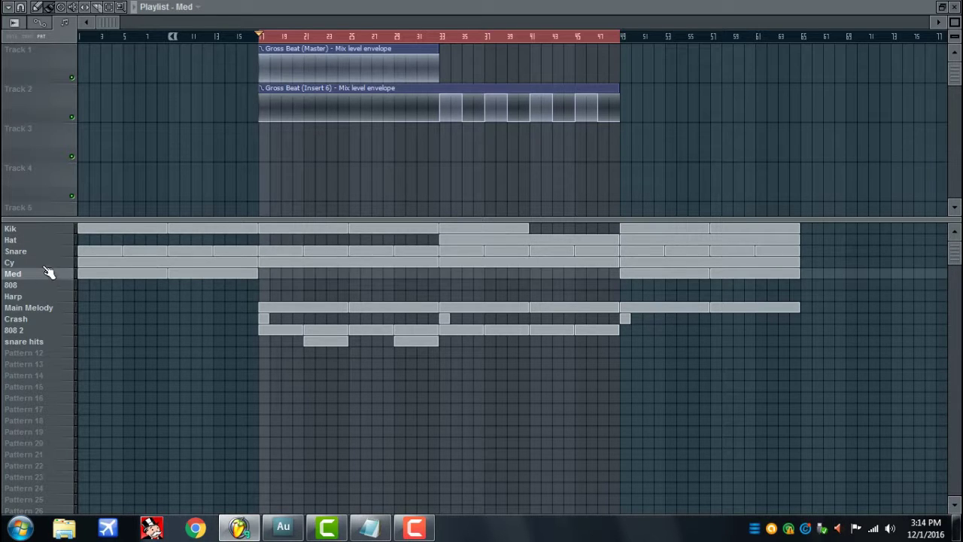
click(956, 7)
drag(468, 188, 478, 181)
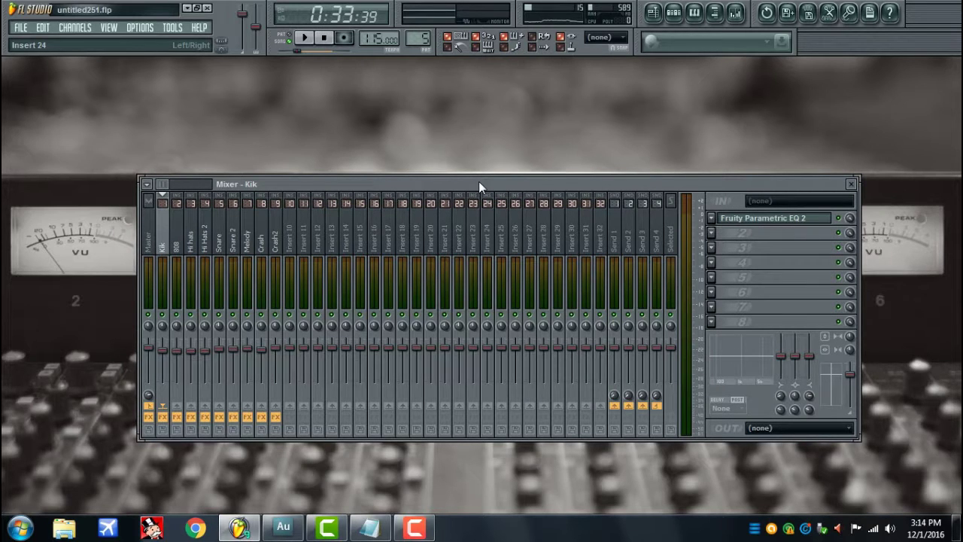
- Play the beat with the Kik track's Parametric EQ 2 open, auditioning its band 7 low-pass near 607 Hz
mouse_move(168, 254)
mouse_down()
mouse_move(243, 248)
mouse_move(171, 251)
mouse_up()
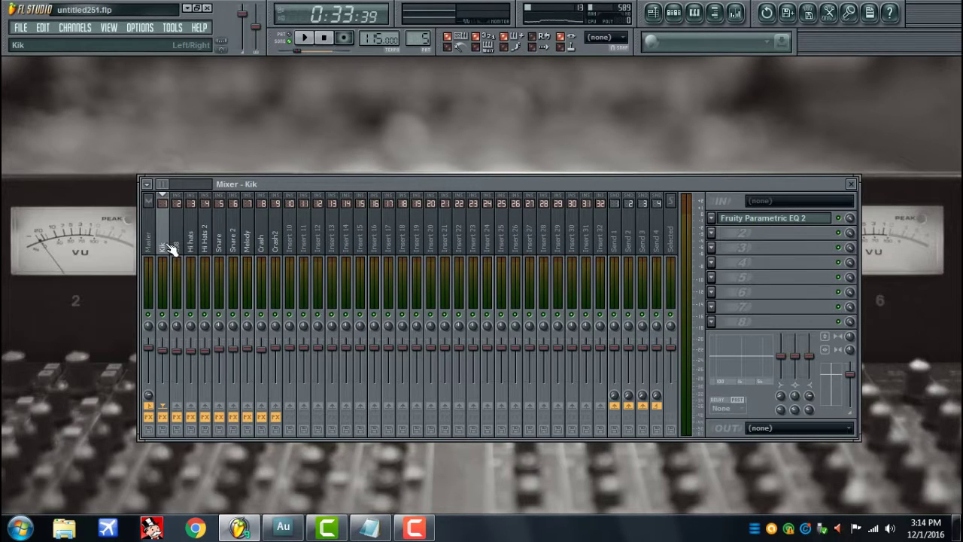
click(305, 38)
click(759, 224)
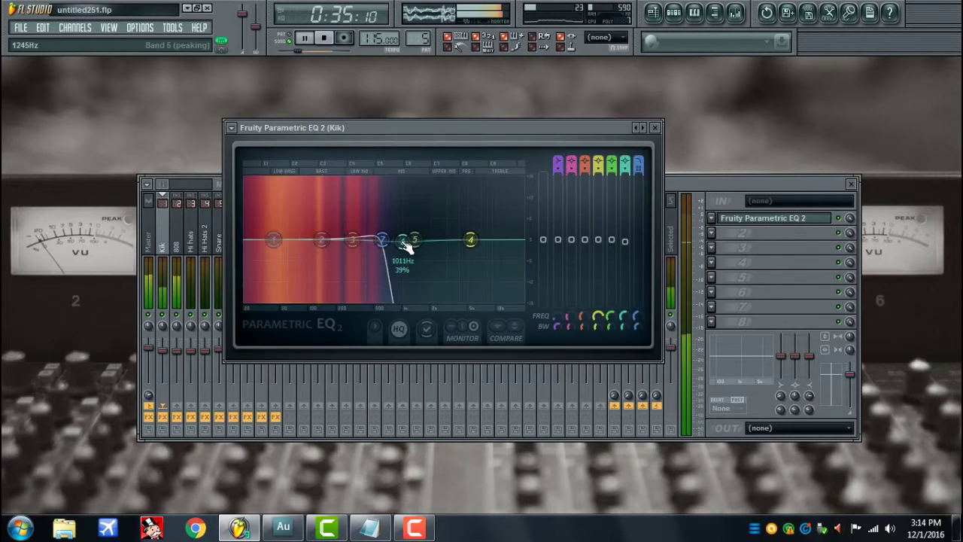
mouse_move(382, 239)
mouse_down()
mouse_move(519, 240)
mouse_move(382, 239)
mouse_up()
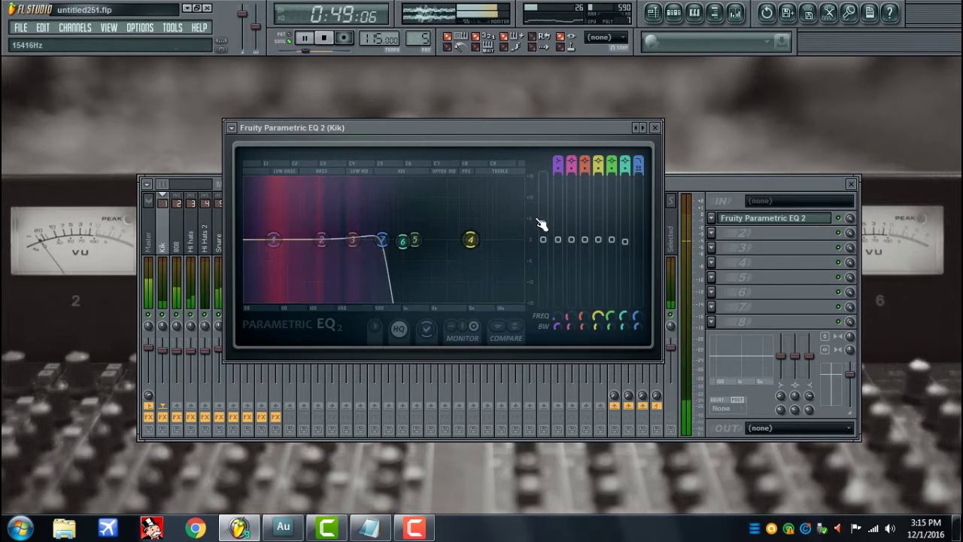
- Move the 808 track's Parametric EQ 2 band 7 low-pass up to about 558 Hz, then close that EQ
click(655, 127)
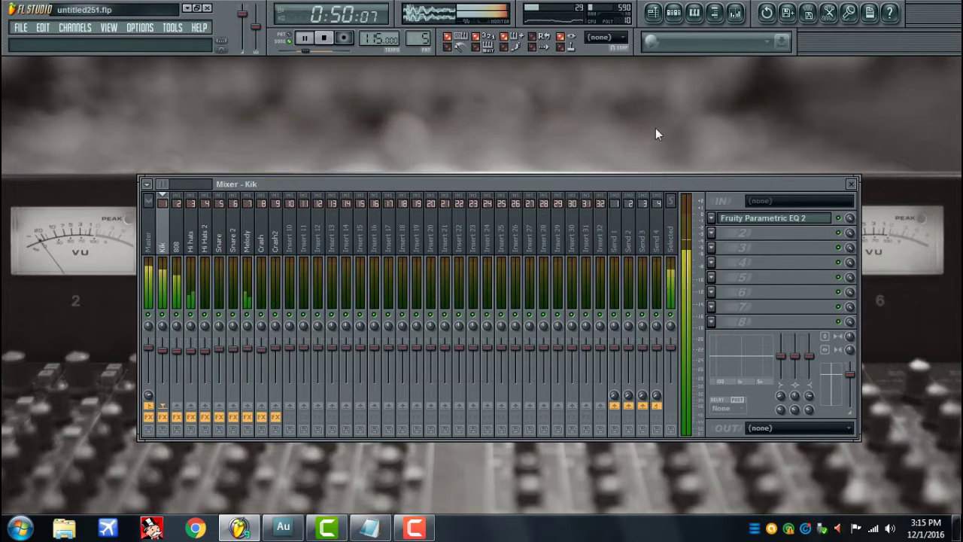
click(185, 254)
click(780, 220)
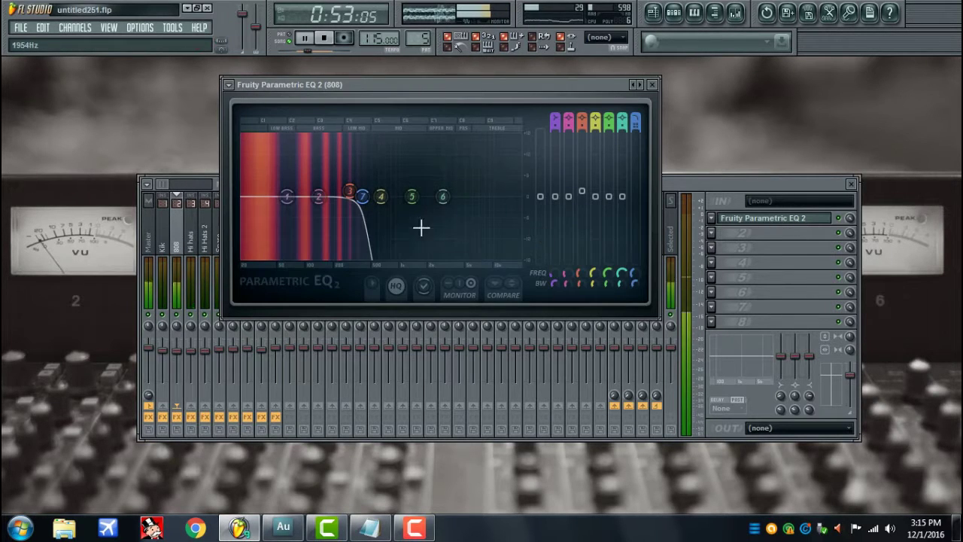
mouse_move(367, 204)
mouse_down()
mouse_move(381, 197)
mouse_move(364, 197)
mouse_up()
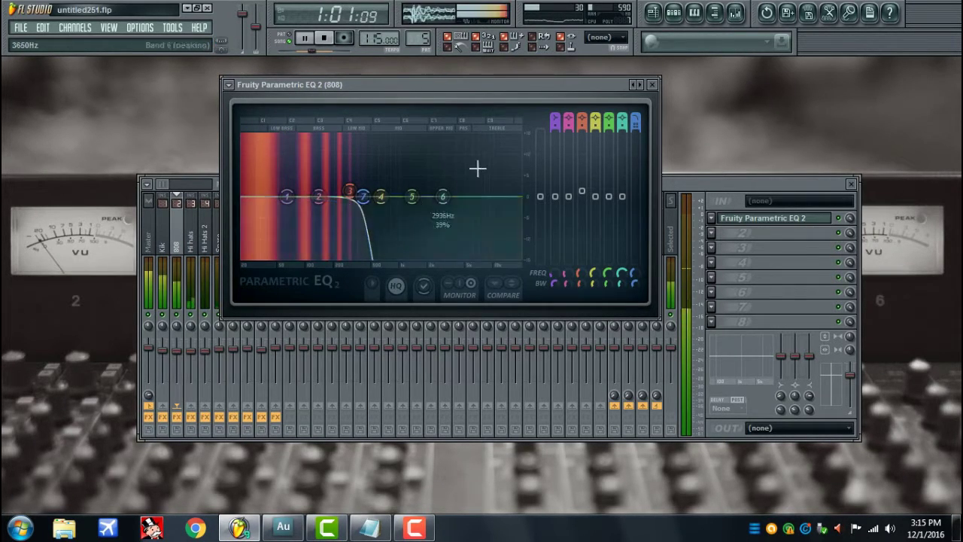
click(652, 84)
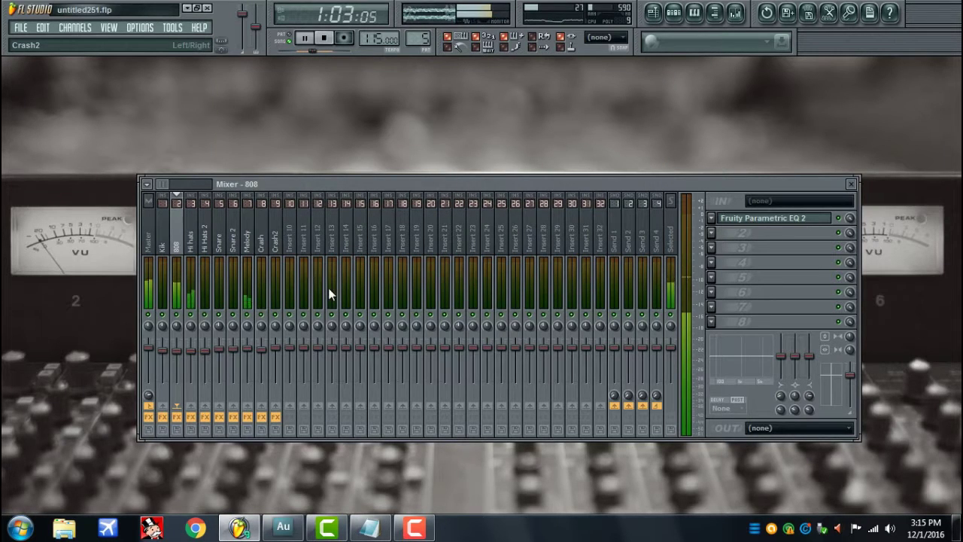
- Inspect the EQ curves on Hi hats and Hi Hats 2, whose high-pass sits near 3980 Hz
click(193, 251)
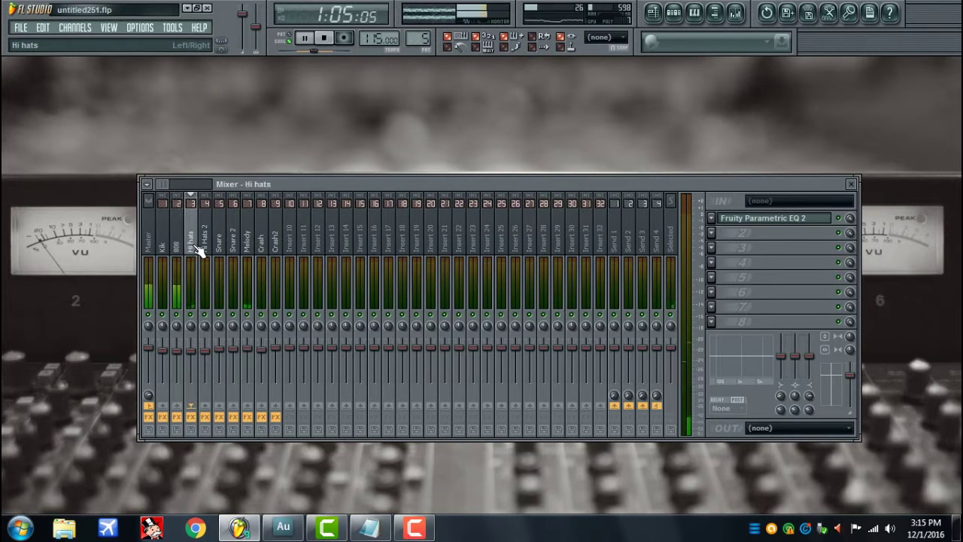
click(792, 223)
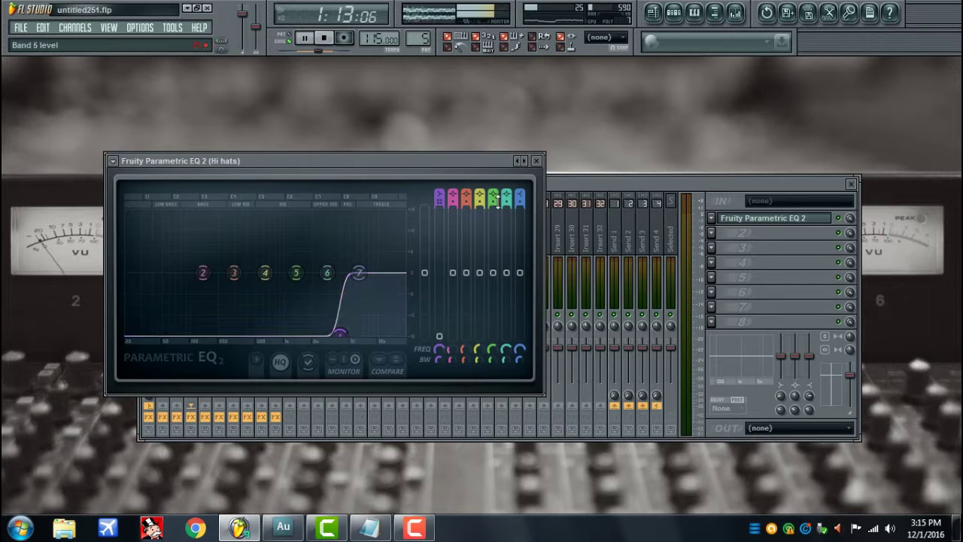
click(536, 160)
click(206, 248)
click(763, 217)
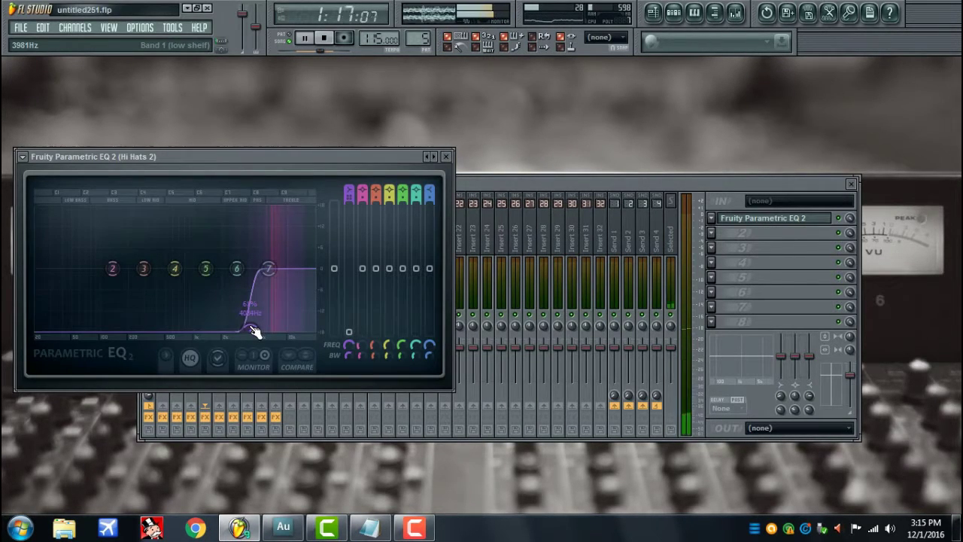
click(447, 157)
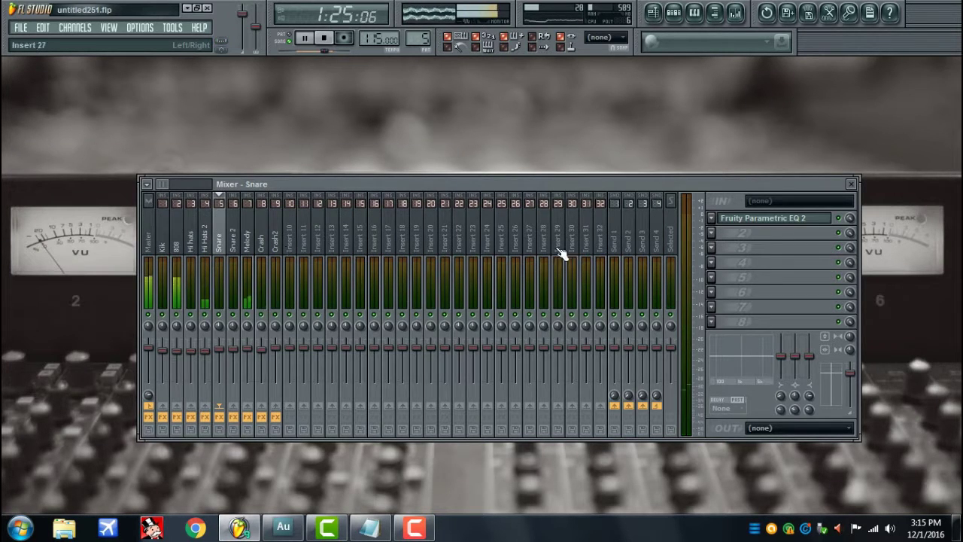
- Pull the Snare EQ's low cut down, close the EQ, and select the Melody track
click(739, 218)
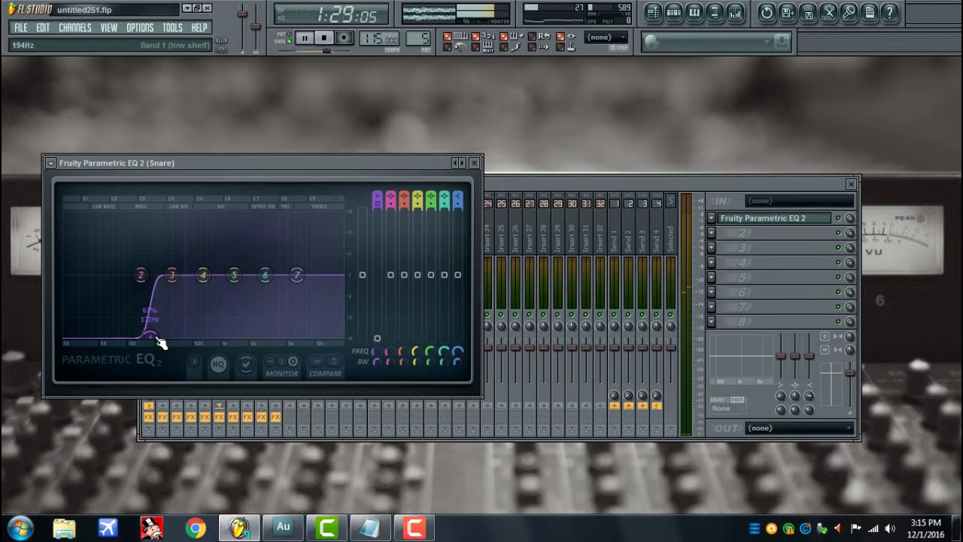
mouse_move(151, 334)
mouse_down()
mouse_move(108, 335)
mouse_move(157, 334)
mouse_move(162, 344)
mouse_up()
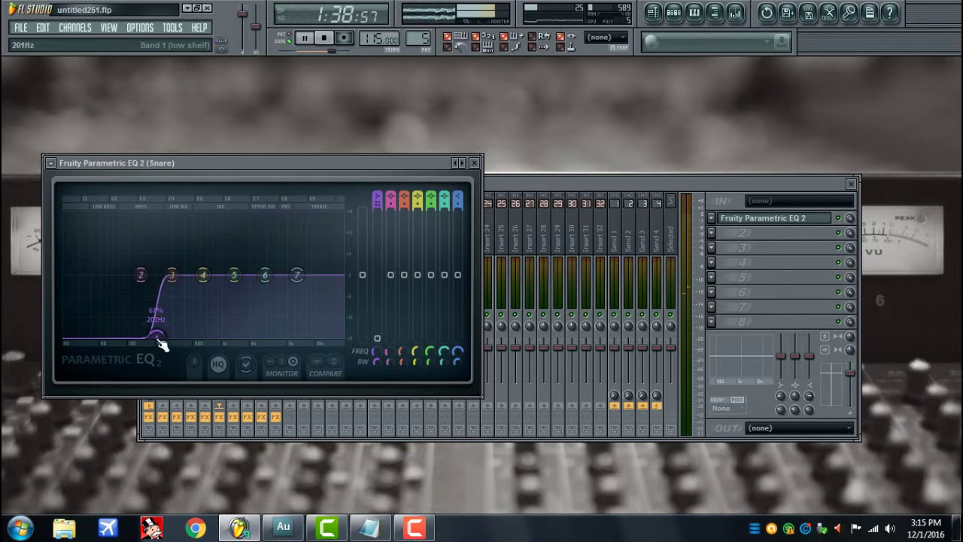
click(475, 163)
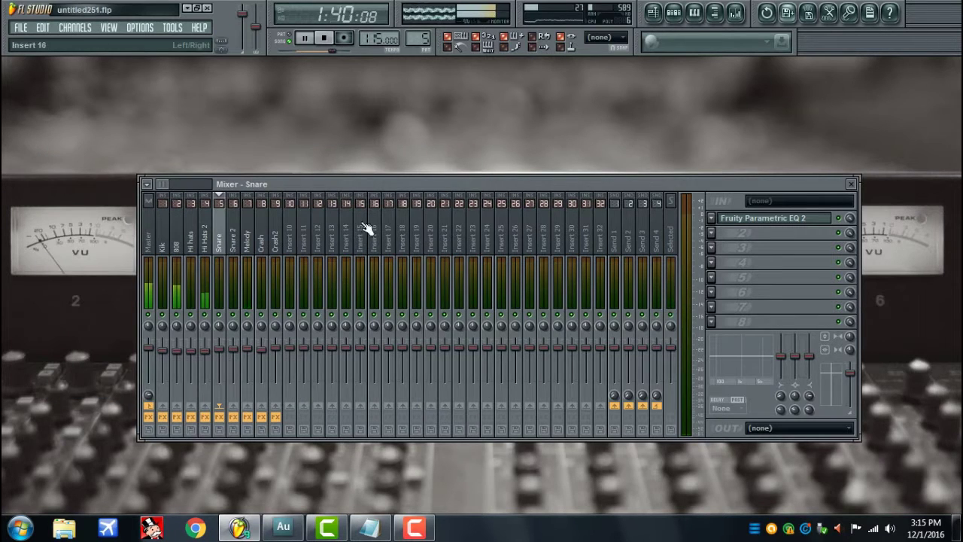
click(253, 257)
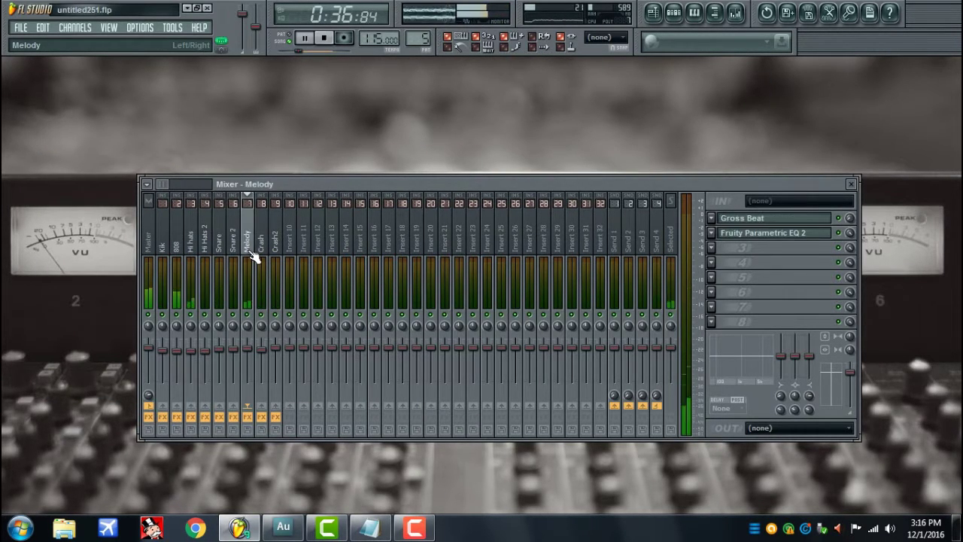
- Lower the Melody EQ's low cut to about 184 Hz and check its Gross Beat effect
click(753, 241)
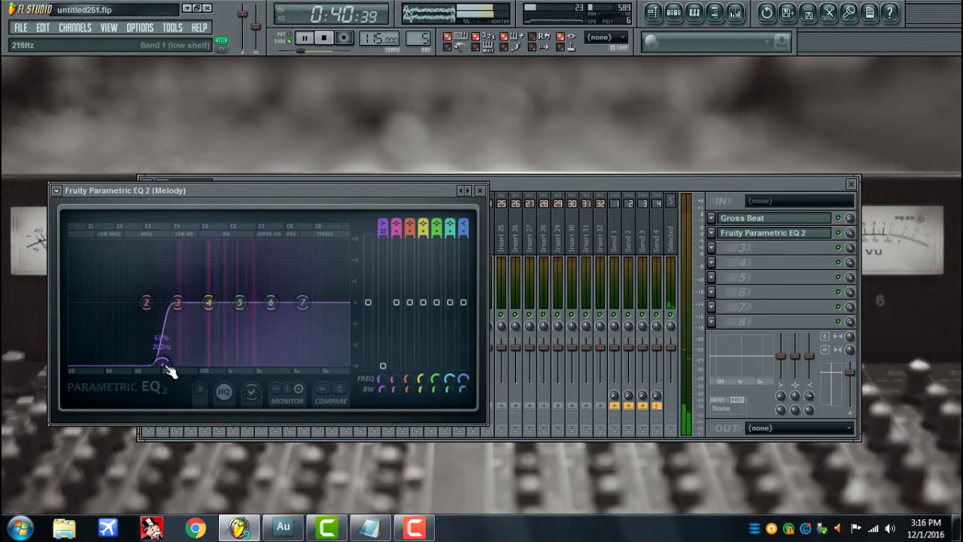
mouse_move(170, 370)
mouse_down()
mouse_move(183, 326)
mouse_move(161, 355)
mouse_move(164, 369)
mouse_up()
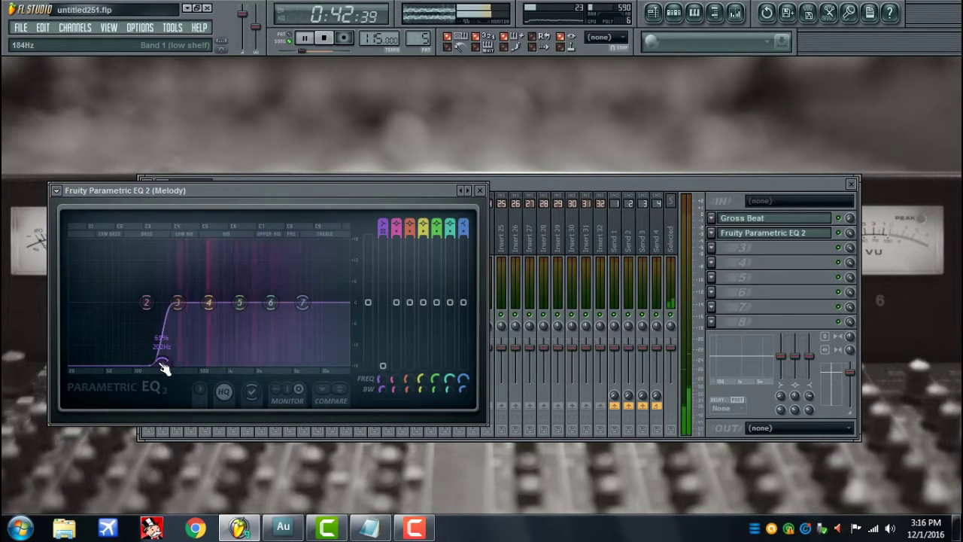
click(779, 220)
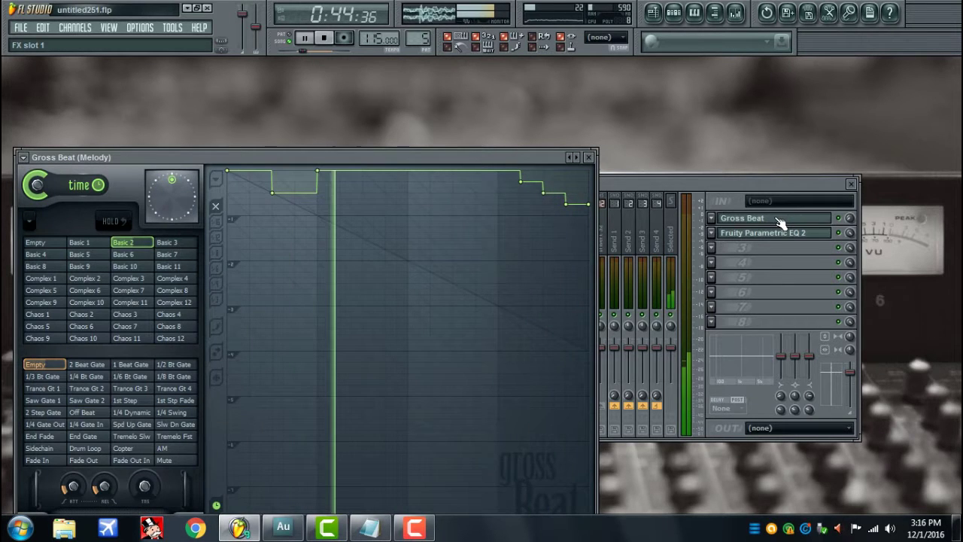
click(592, 158)
- Review the Gross Beat automation clips in the Playlist, then select the Crash track
click(654, 12)
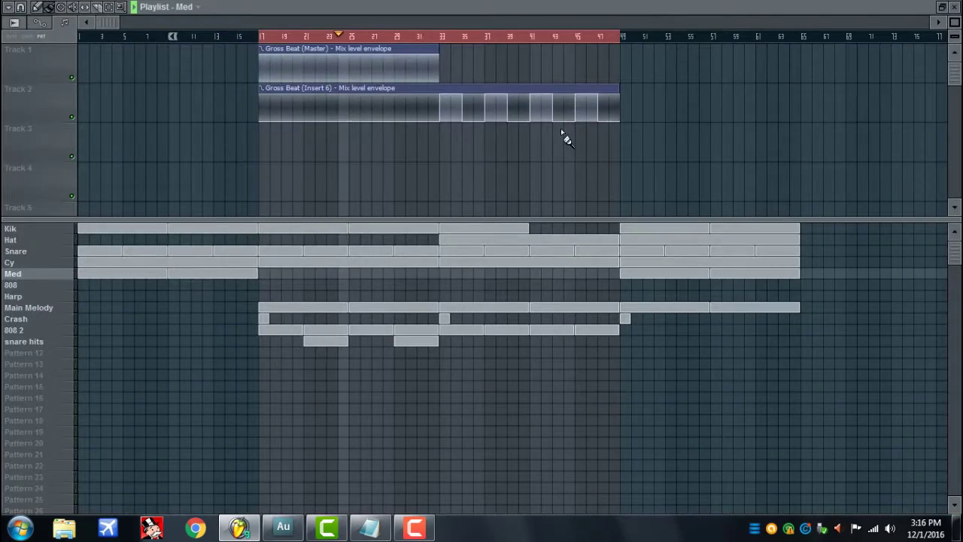
mouse_move(530, 117)
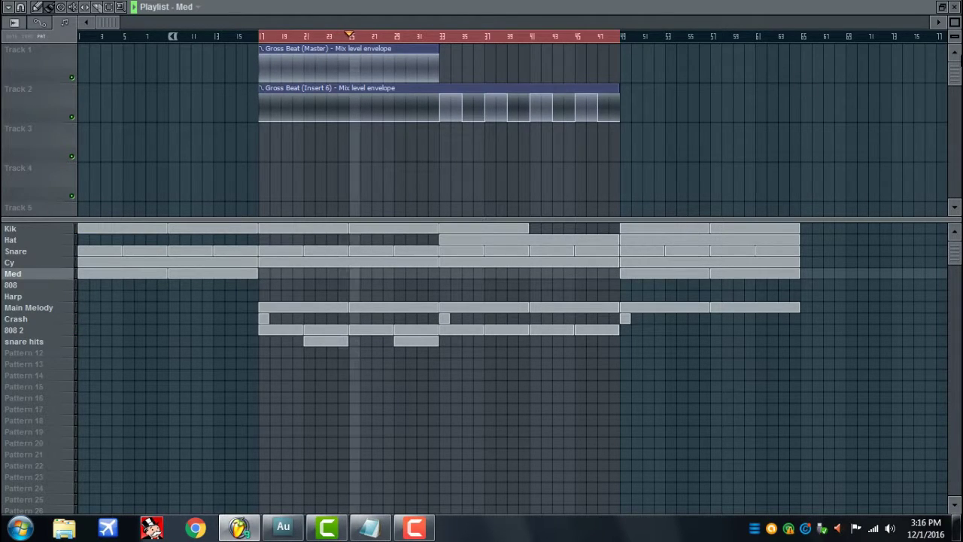
click(955, 6)
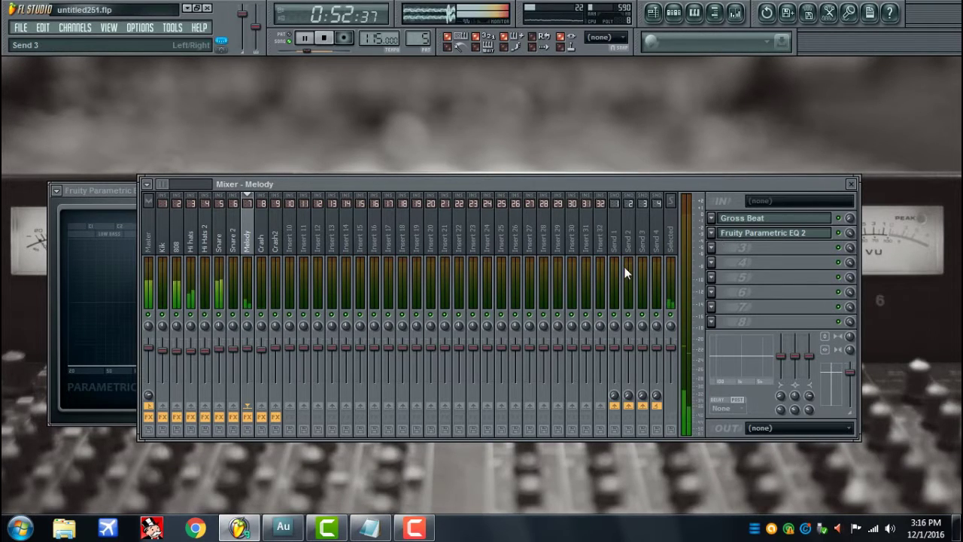
click(262, 241)
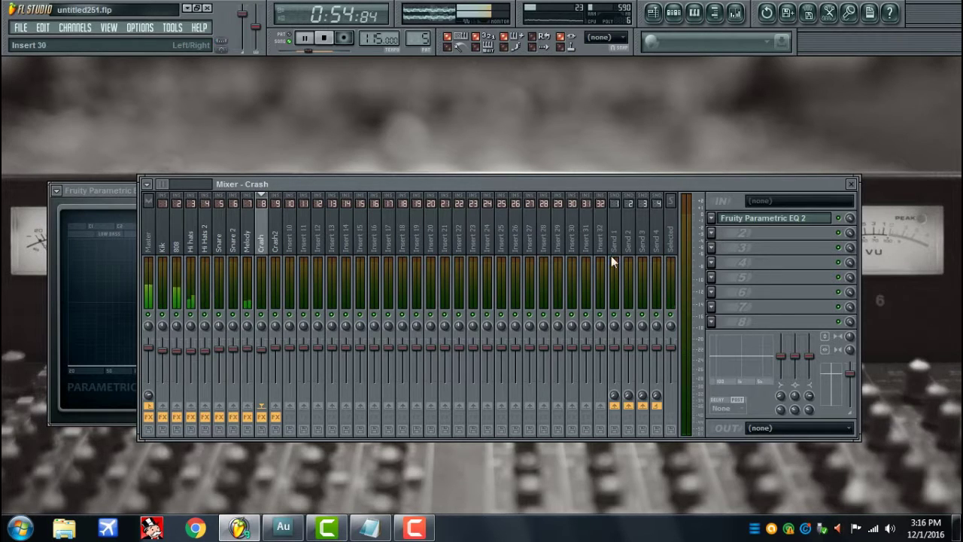
- Set the Crash EQ's low cut to about 3039 Hz, then select the Crash2 track
click(763, 219)
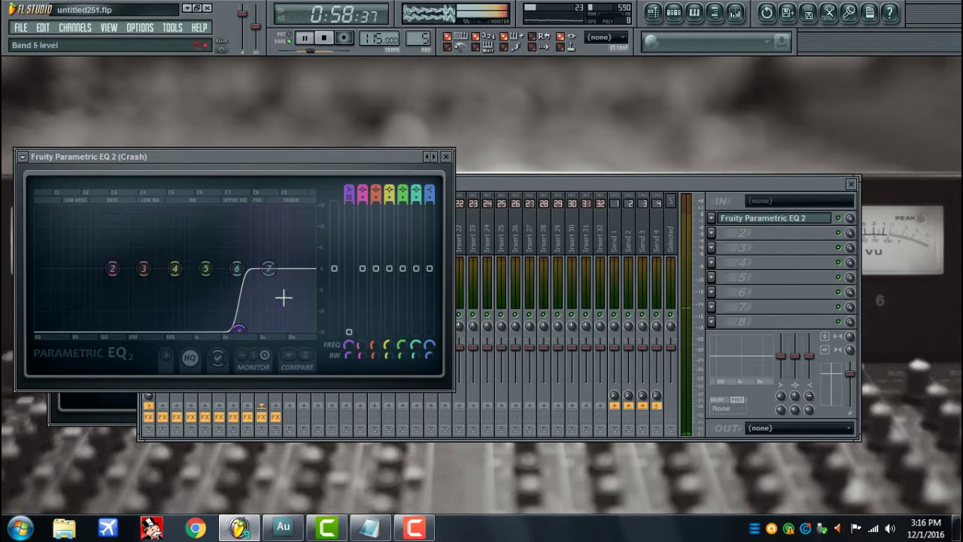
drag(238, 329, 239, 328)
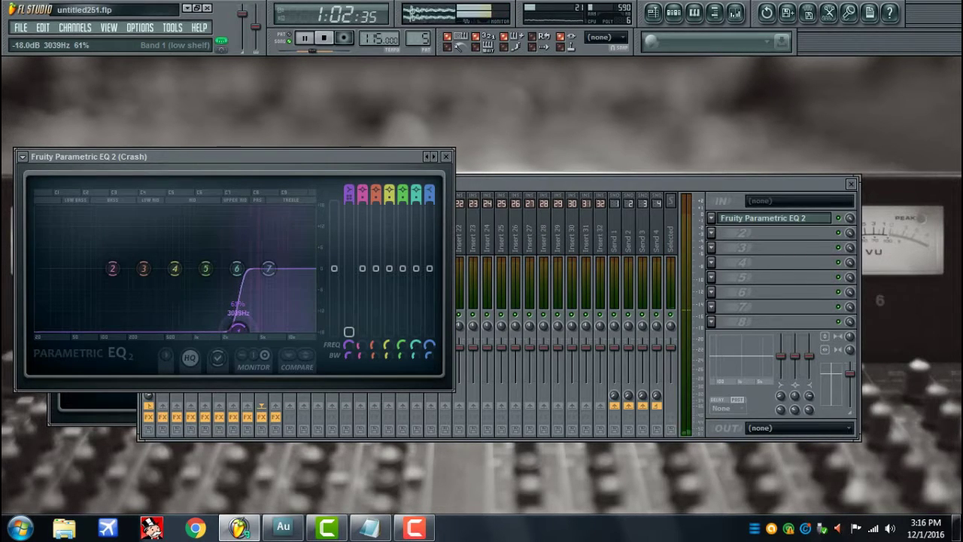
click(447, 158)
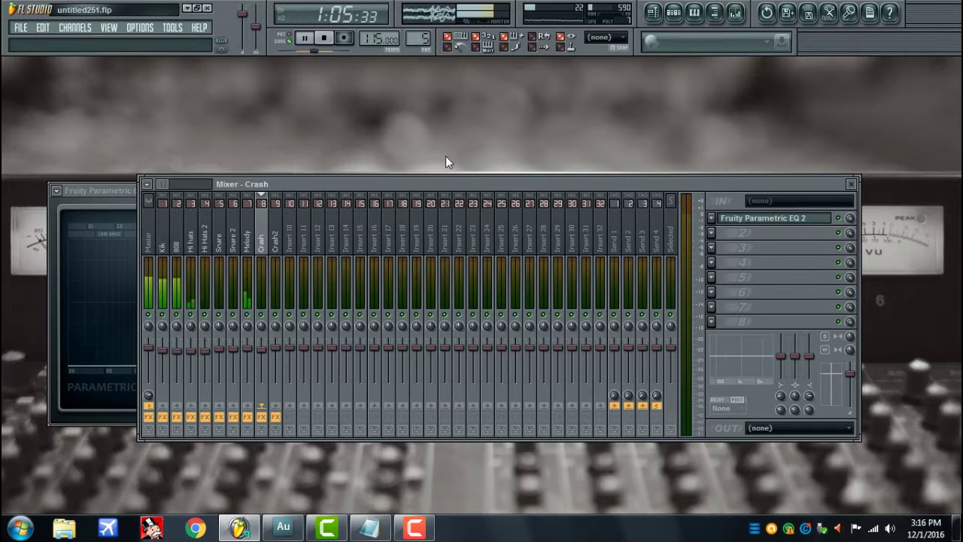
click(277, 252)
- Move the song position back to about bar 31 and raise Crash2's EQ low cut to about 295 Hz
click(760, 218)
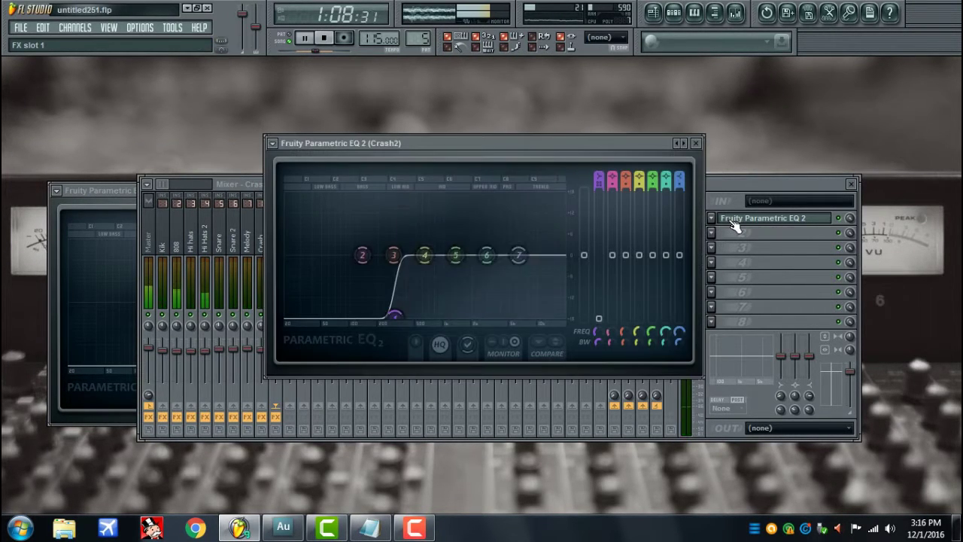
click(658, 18)
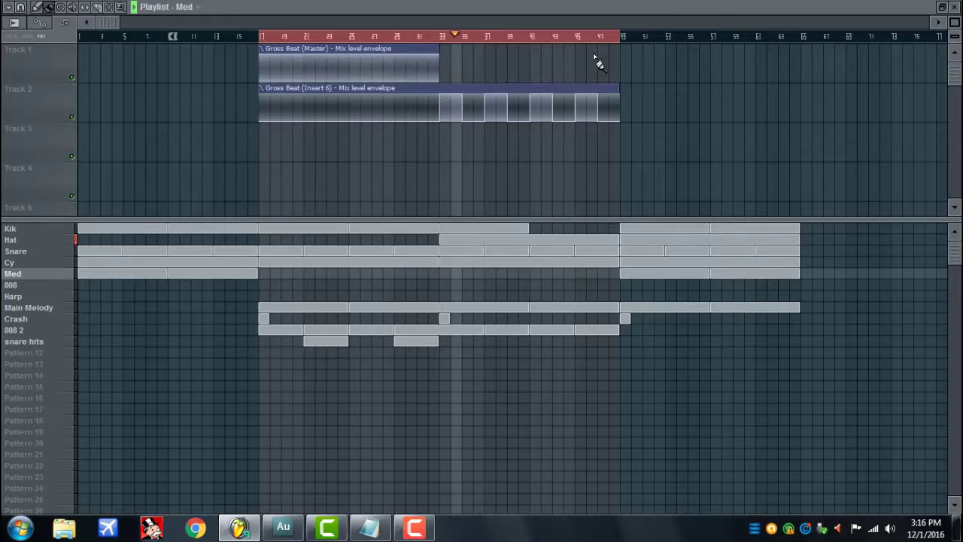
click(418, 36)
click(954, 9)
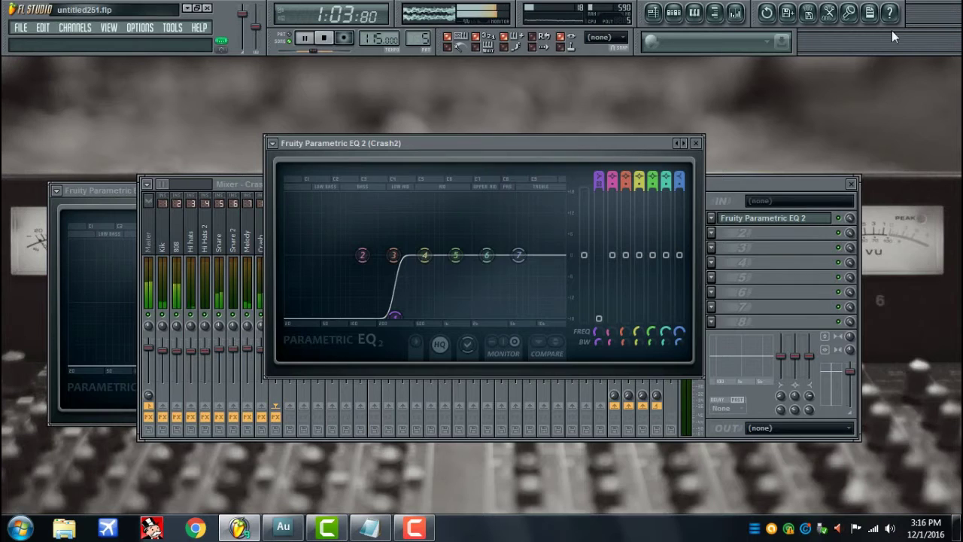
drag(385, 320, 399, 321)
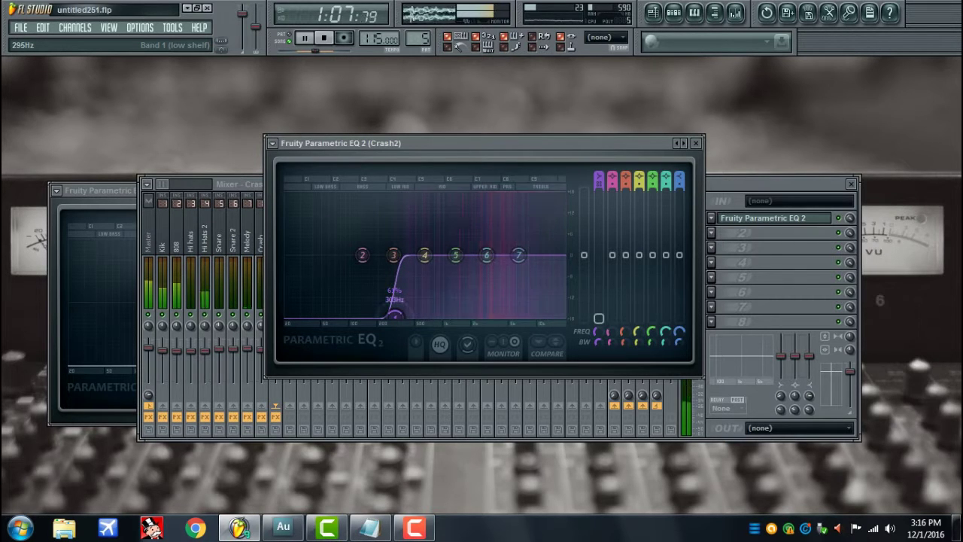
click(697, 143)
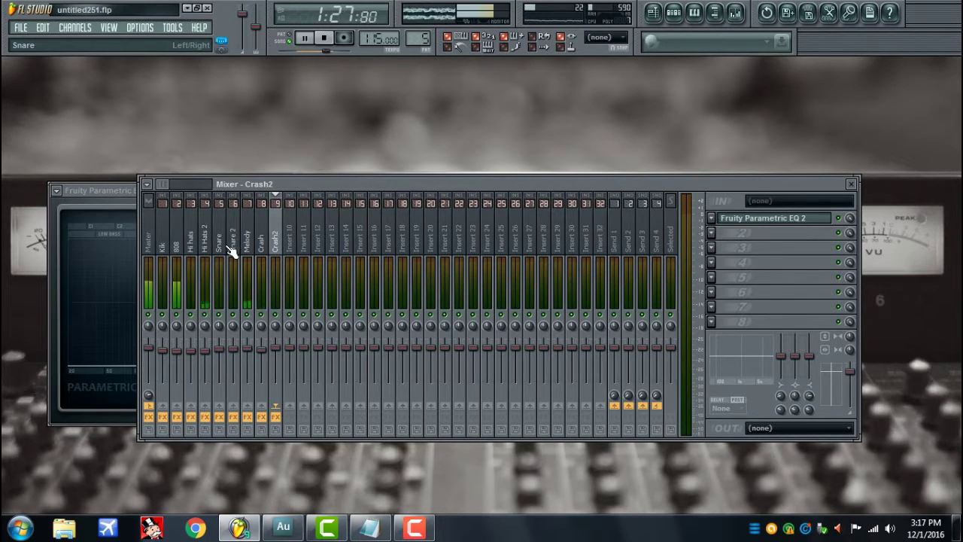
- Select the Hi hats mixer track, whose fader reads -2.9 dB, during playback
click(197, 355)
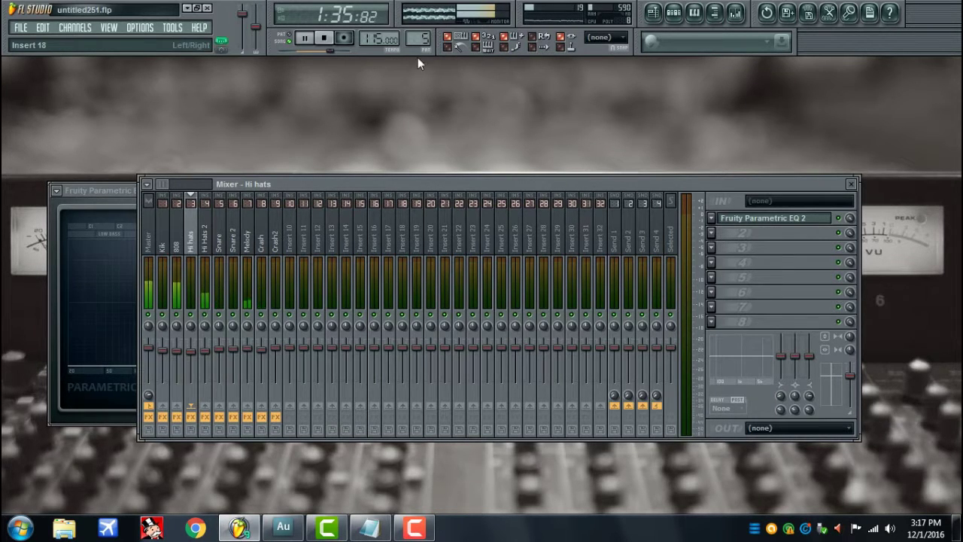
- Stop the beat and play it again from the 0:33 start point
click(326, 39)
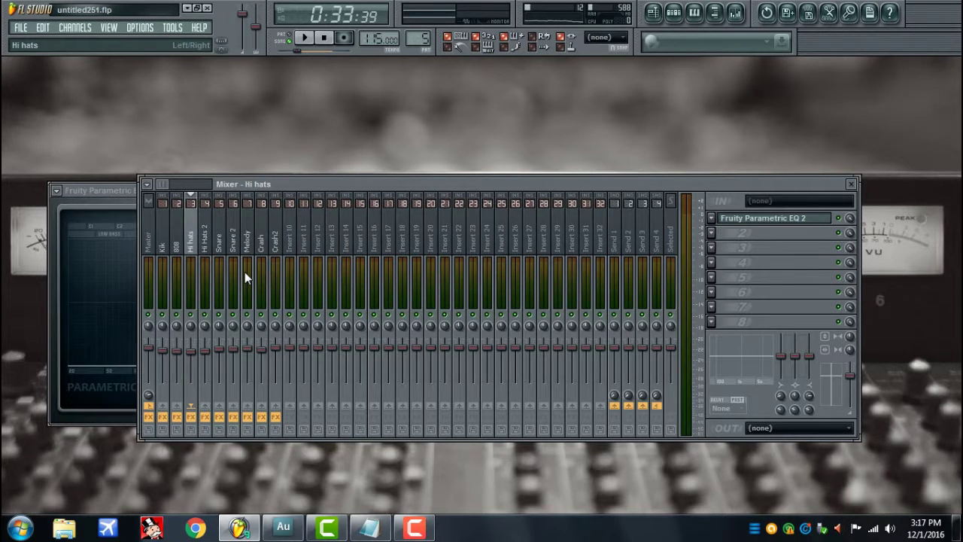
click(307, 40)
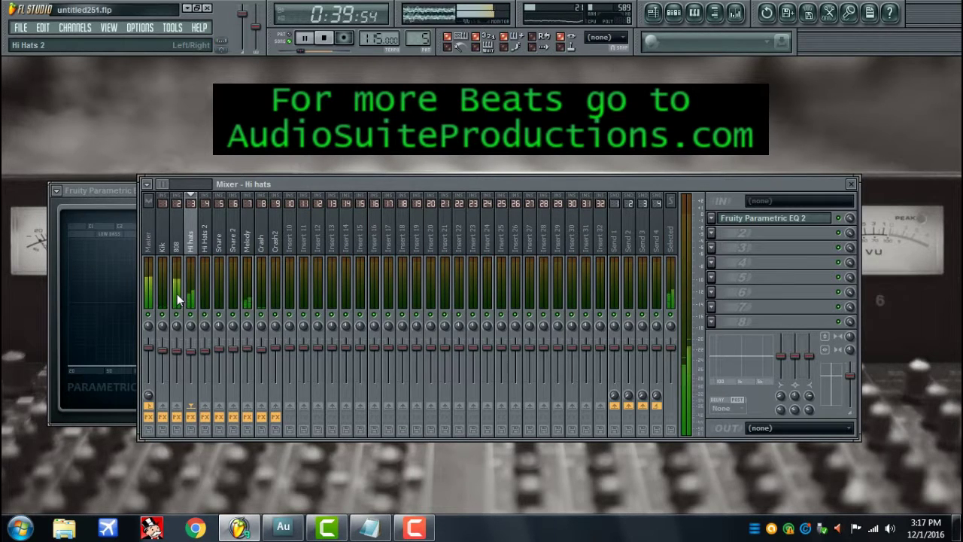
- Stop playback and view the Master track's two Gross Beat and Fruity Limiter effects
click(327, 42)
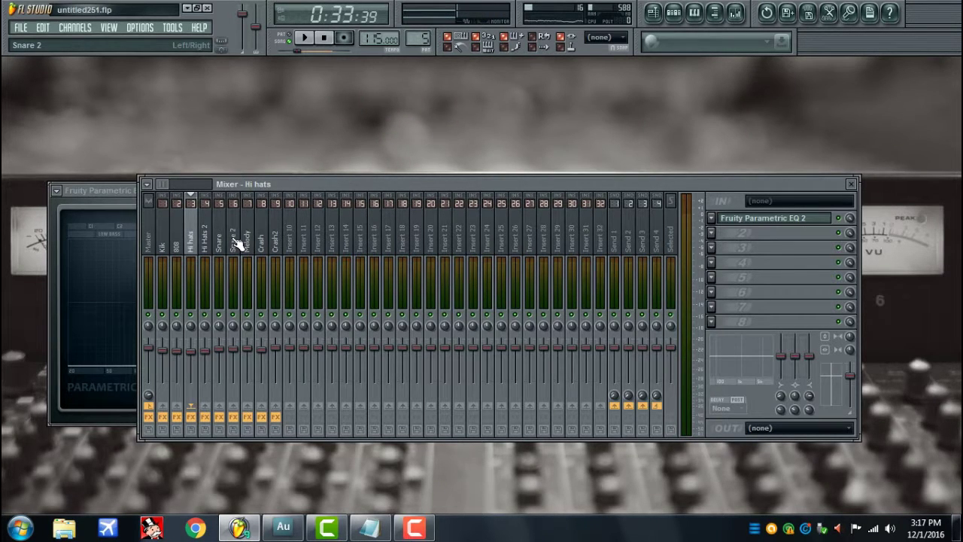
click(152, 238)
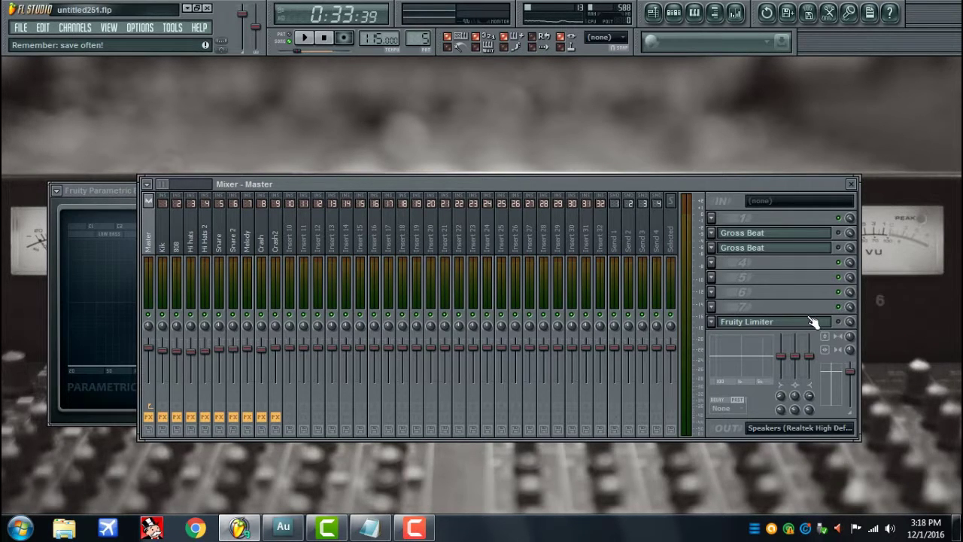
- Select the Crash2 mixer track to show its Fruity Parametric EQ 2 in slot one
click(280, 251)
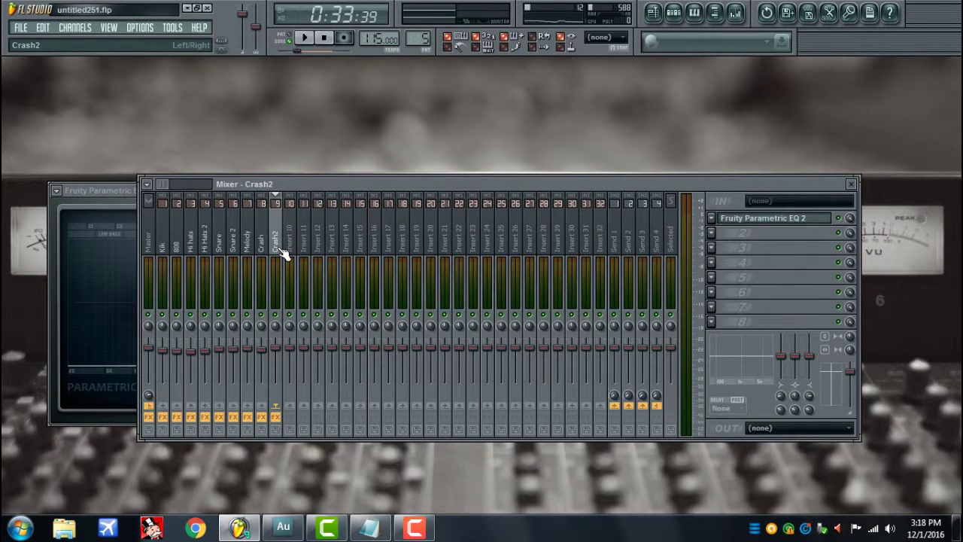